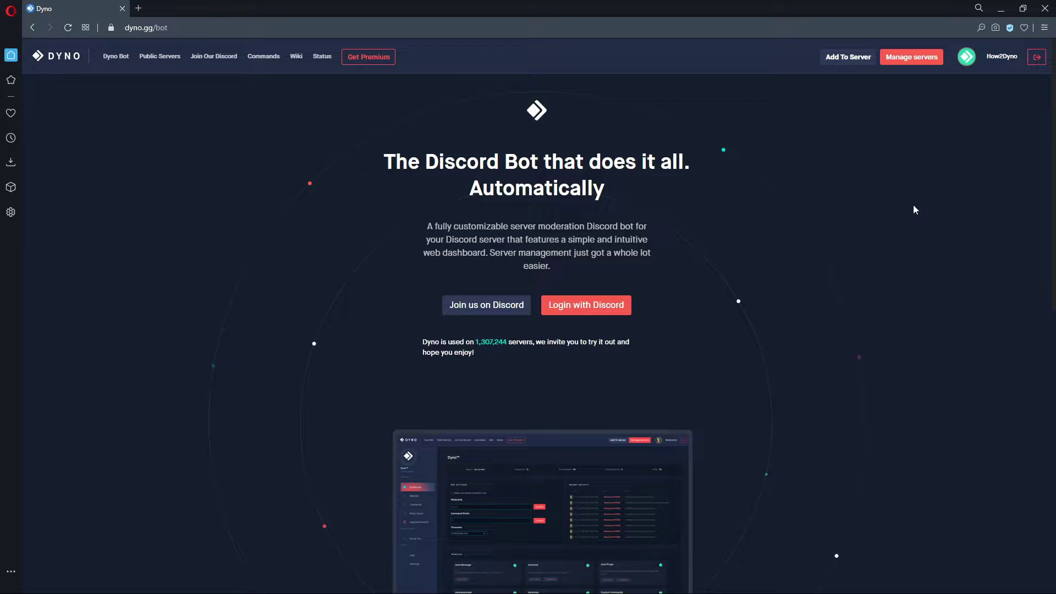
Open the How2Dyno server's Custom Commands module and start a new command.
left_click(912, 57)
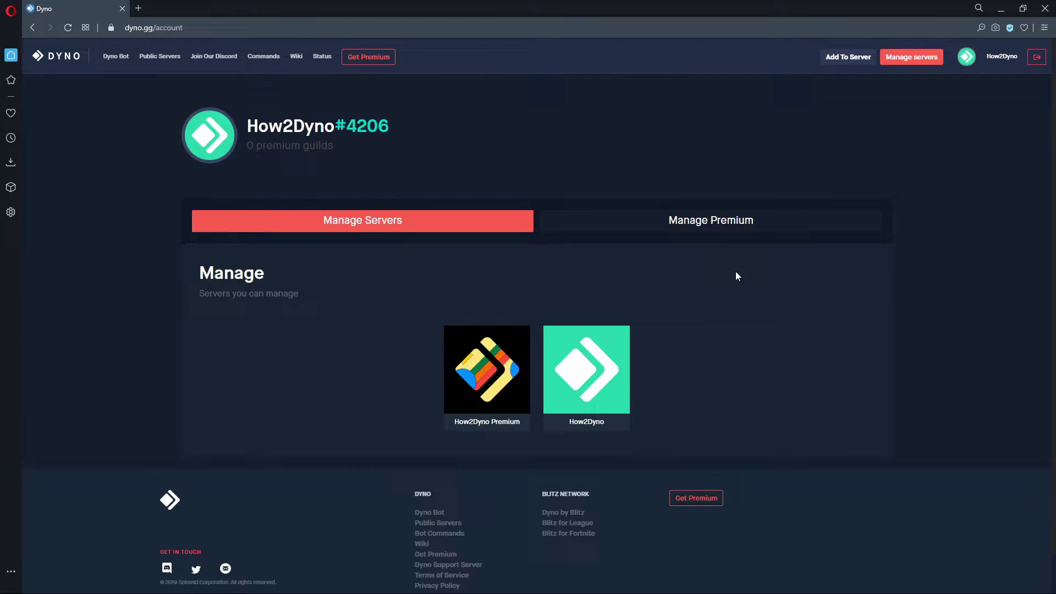
left_click(601, 349)
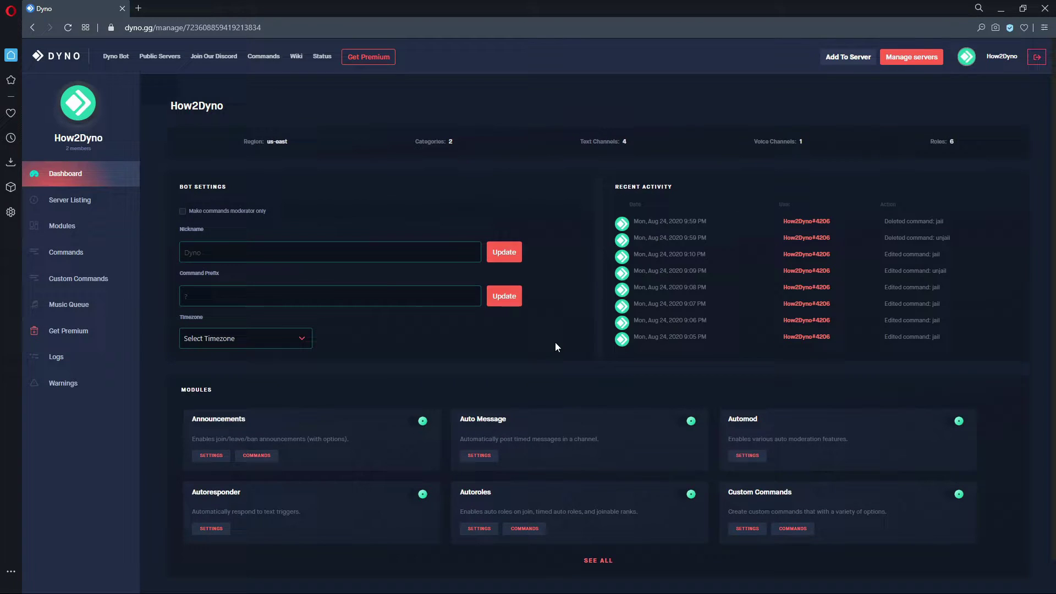
left_click(134, 279)
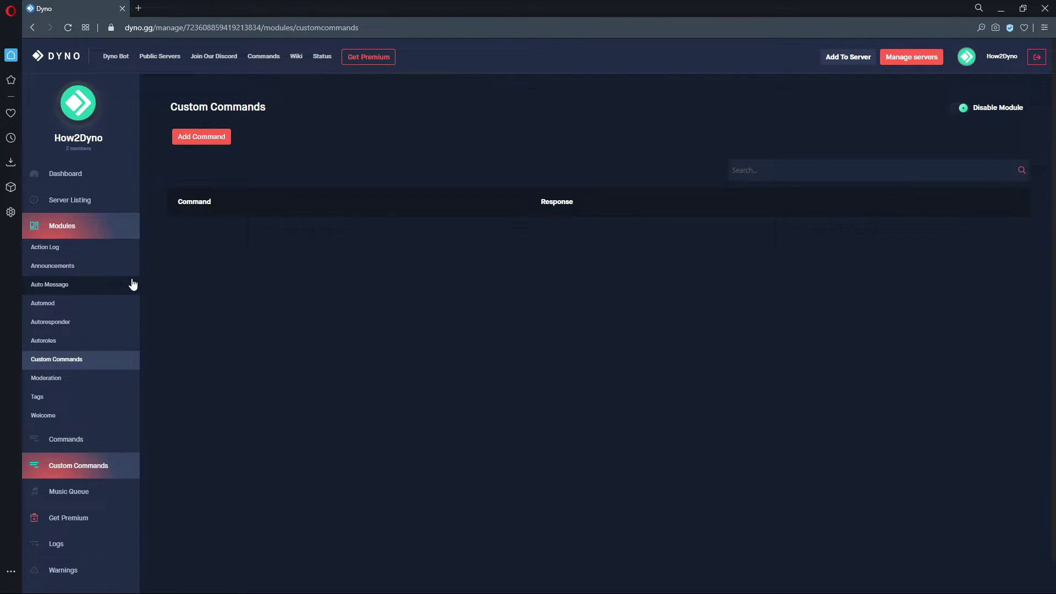
left_click(206, 139)
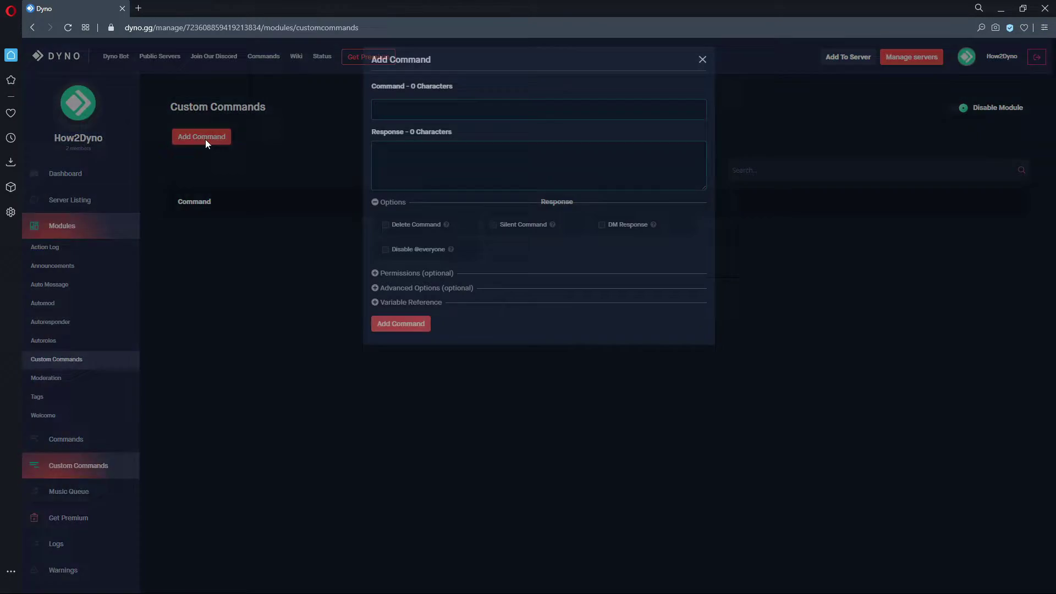
Name the command 'jail' and paste in its response lines.
left_click(388, 107)
left_click(388, 108)
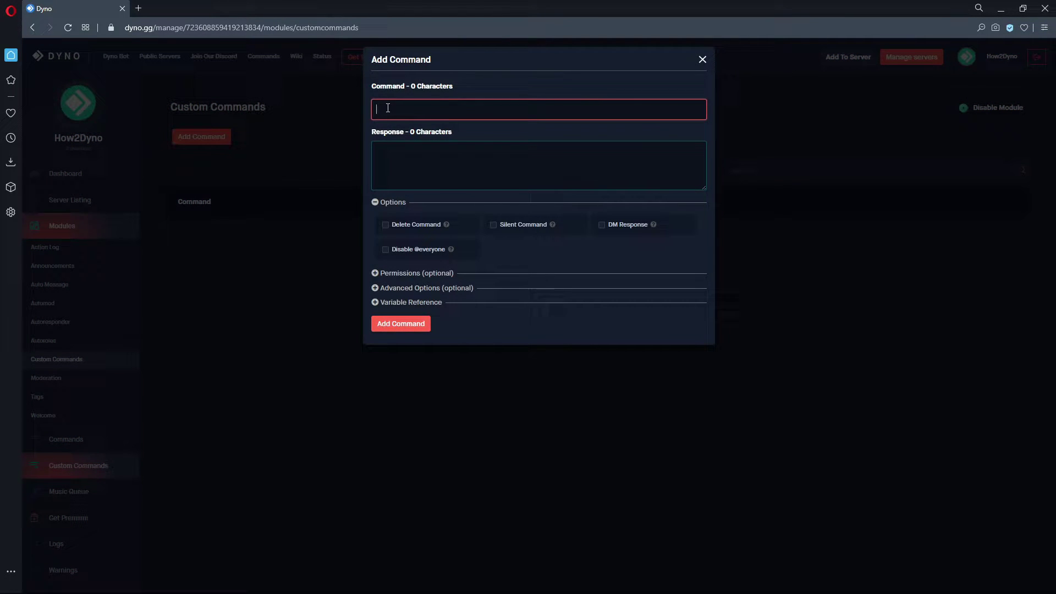
type("jail")
left_click(389, 150)
type("{delete} {dm$1} You have been jailed. Access to server channels has been limited. {require:serverMod} {!temprole $1 $2 Jailed}")
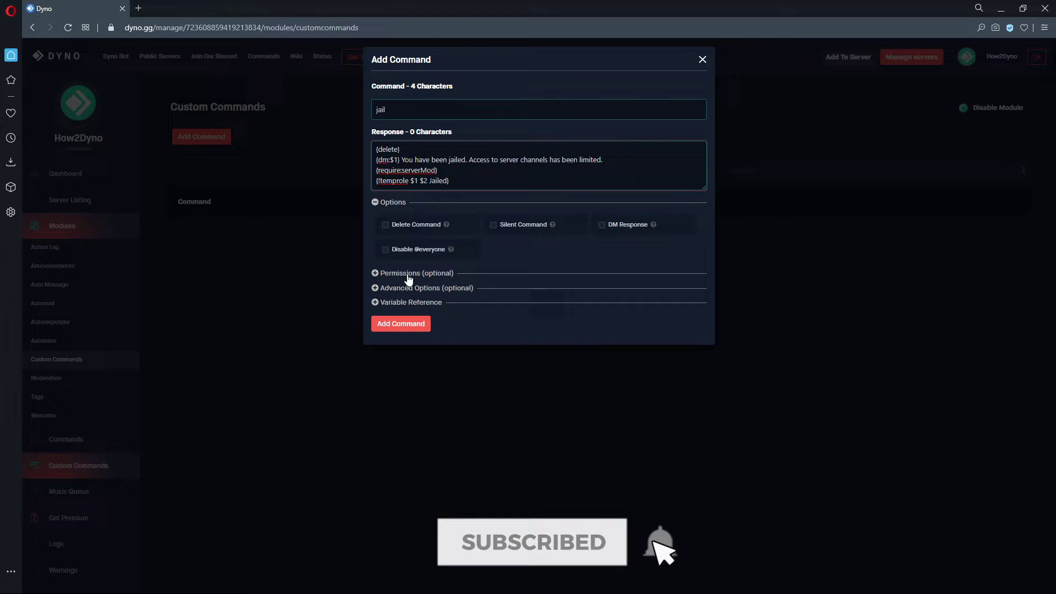
Save the jail command, then create and save an 'unjail' command with its pasted response.
left_click(412, 324)
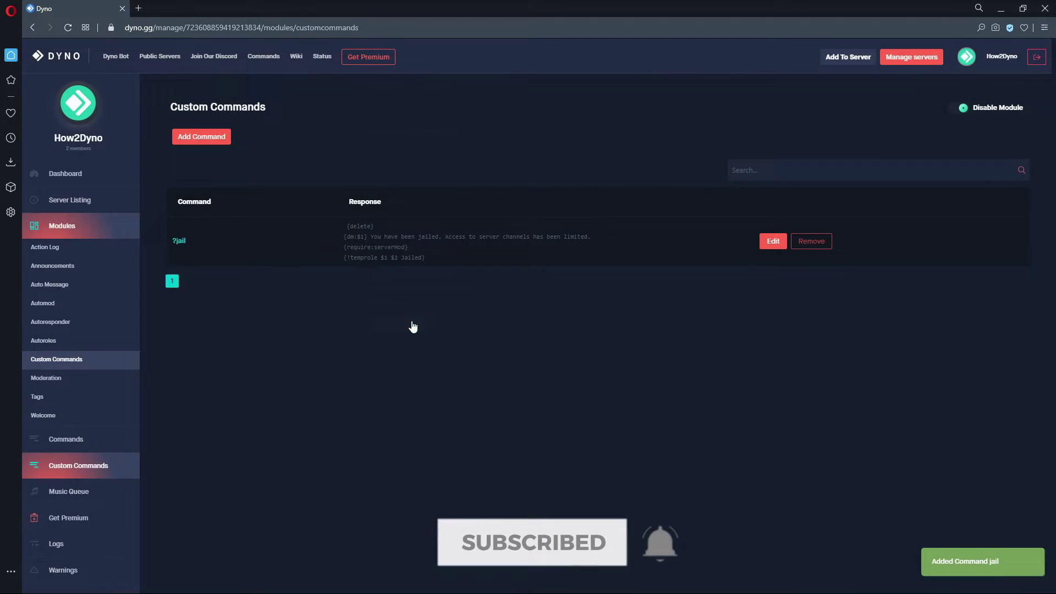
left_click(219, 142)
left_click(424, 110)
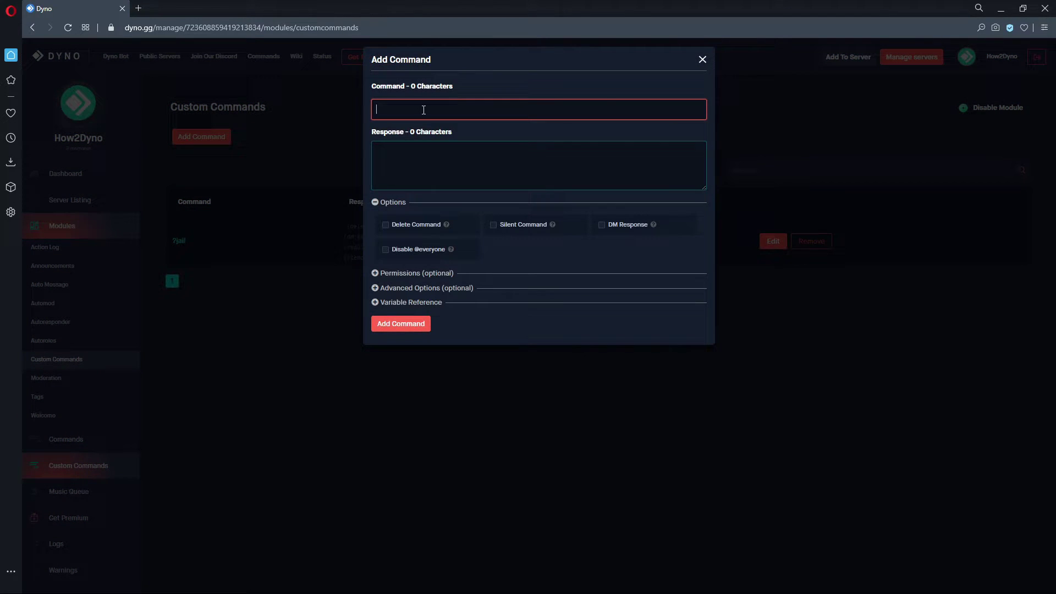
type("unjail")
left_click(442, 163)
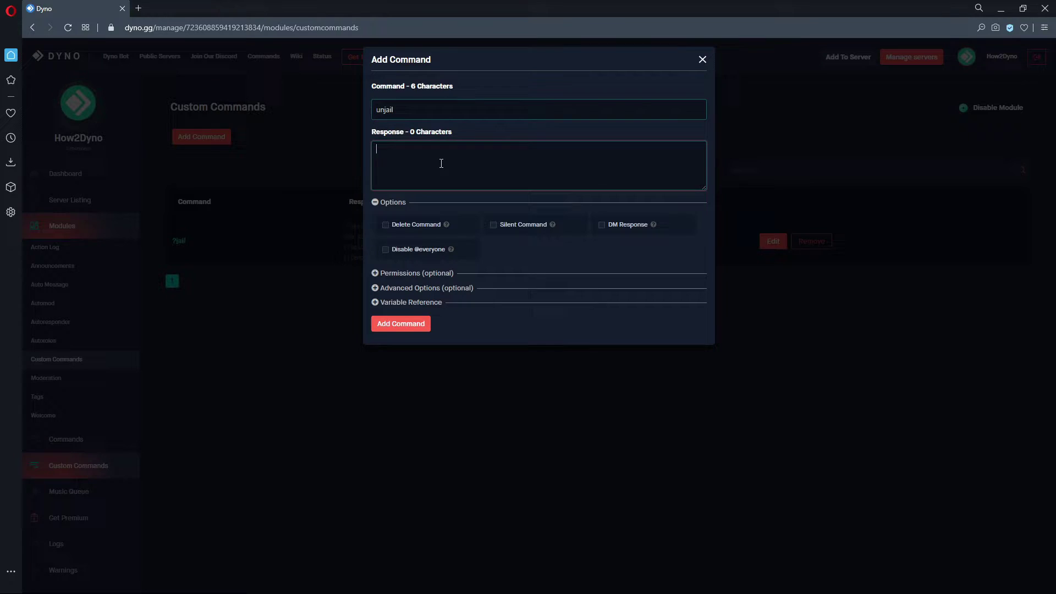
type("{delete} {dm:$1} You are no longer Jailed. {require:serverMod} {!temprole remove $1 Jailed}")
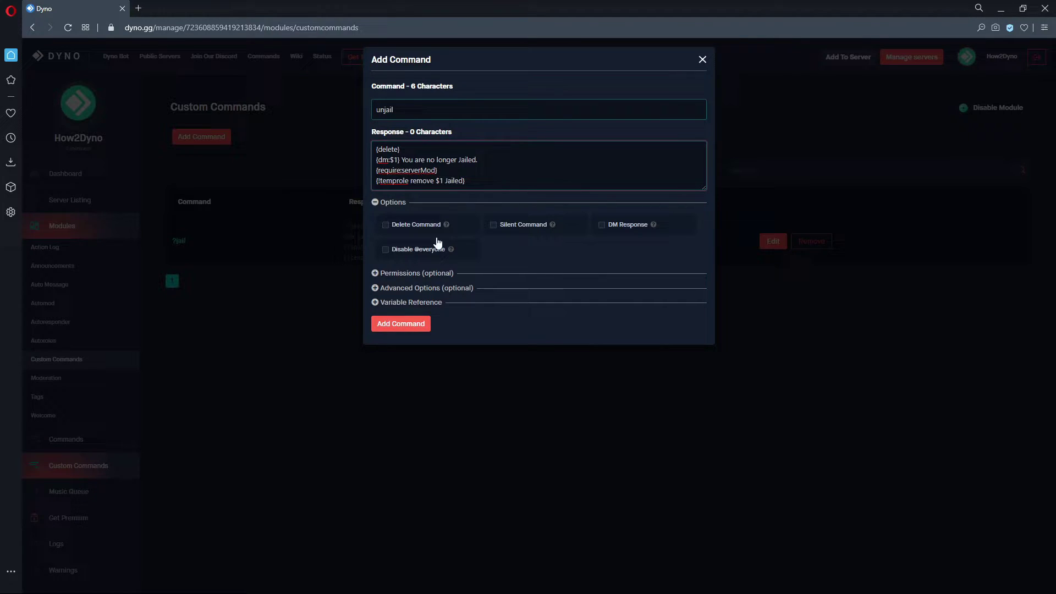
left_click(422, 323)
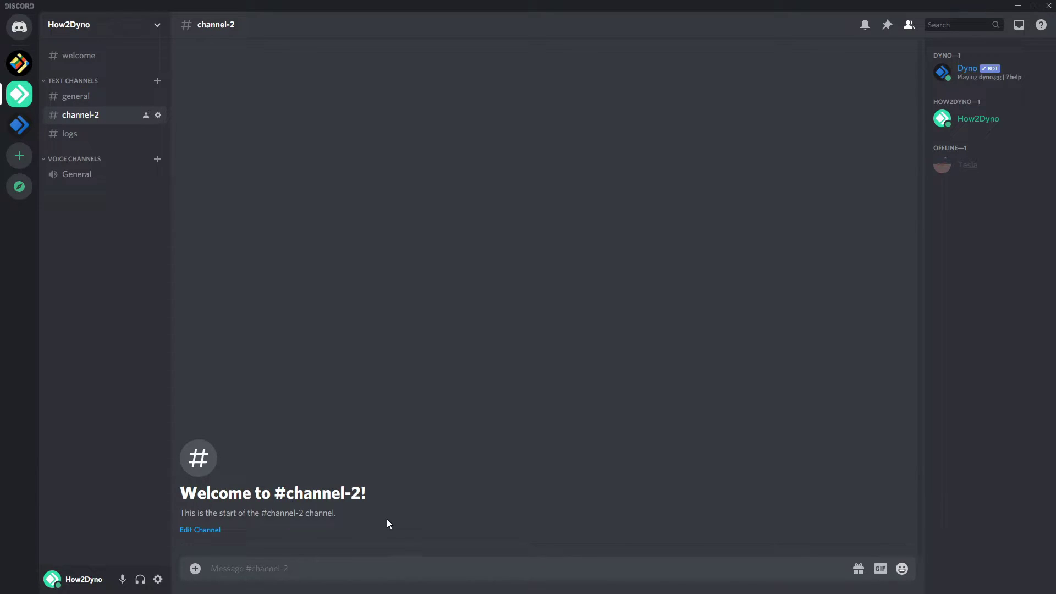
Create a new role named 'Jailed' in the server's Roles settings.
left_click(165, 33)
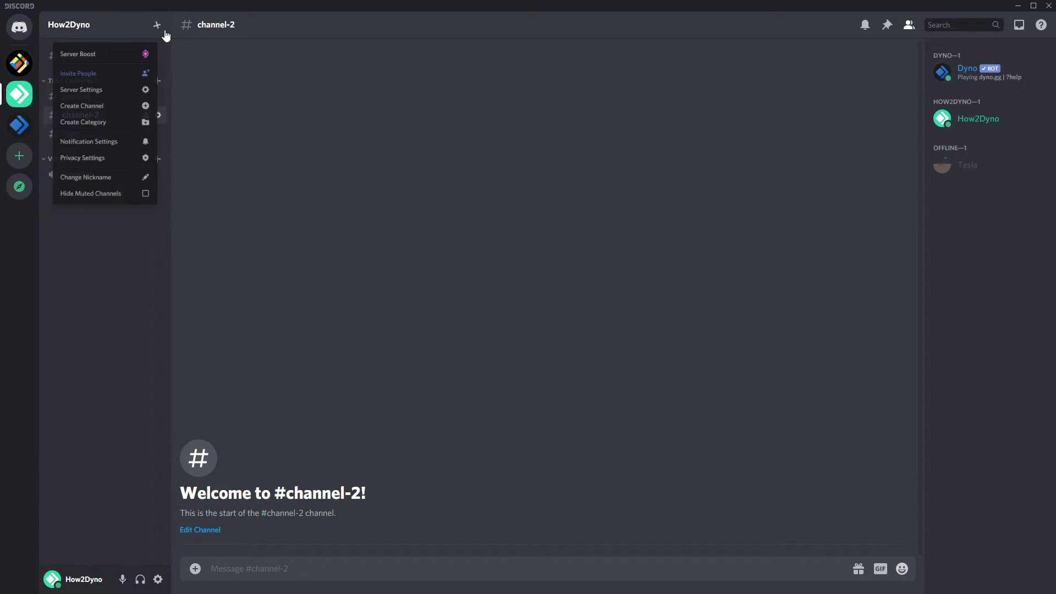
left_click(151, 97)
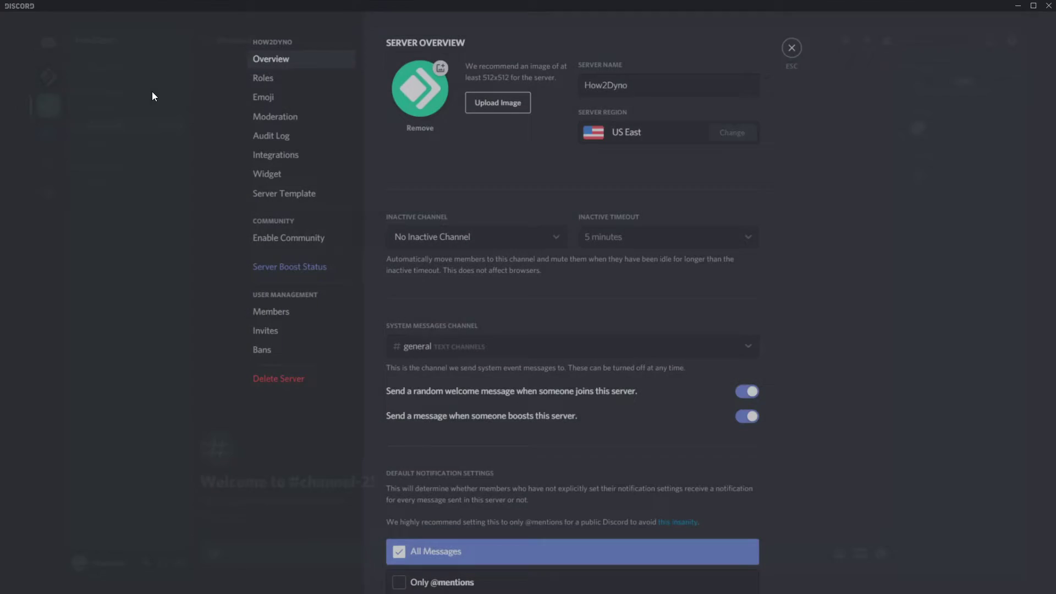
left_click(263, 86)
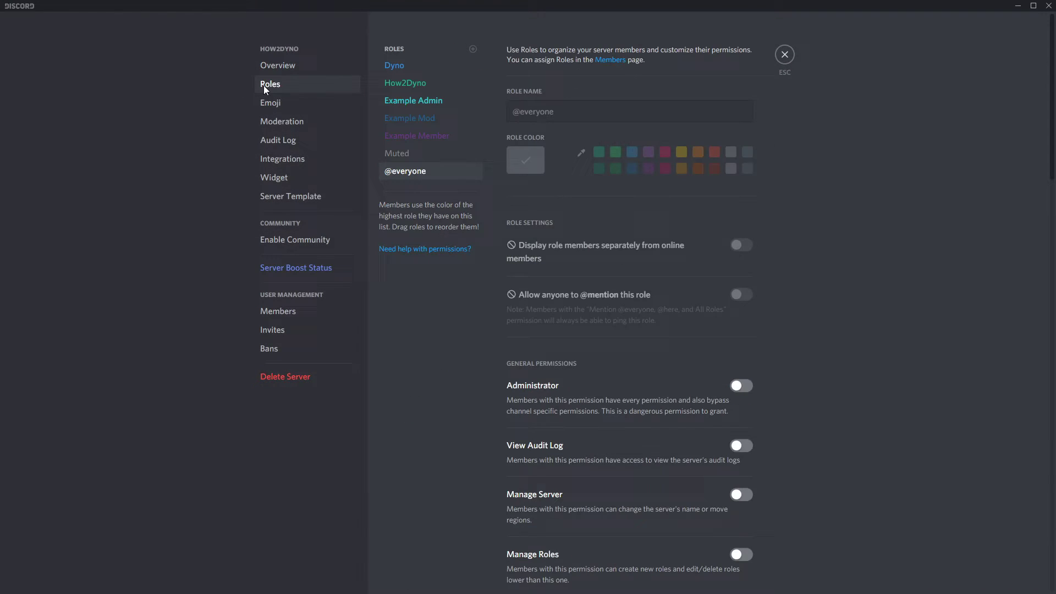
left_click(473, 50)
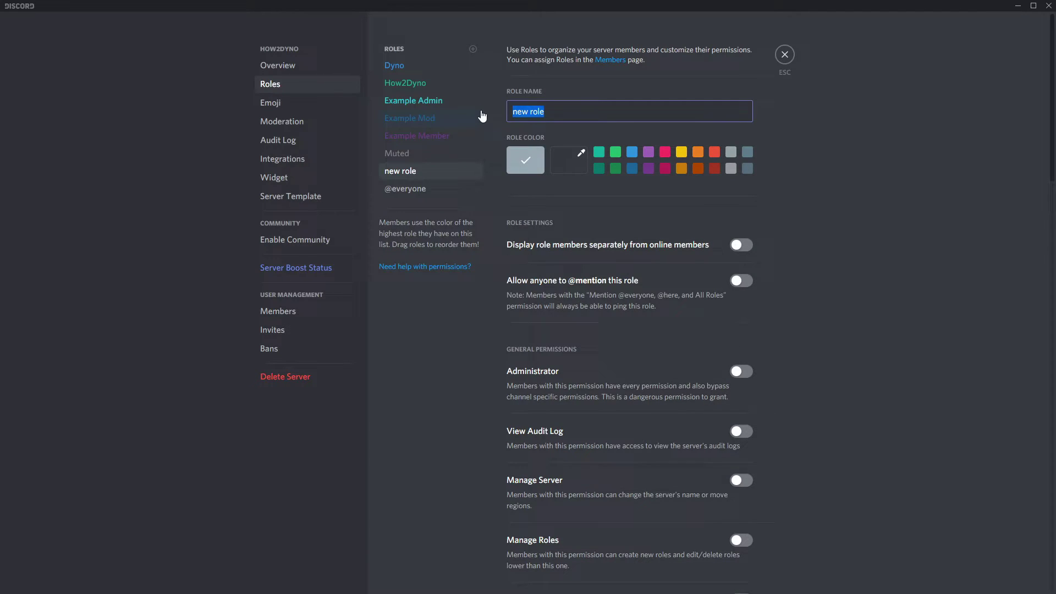
key("BackSpace")
type("Jailed")
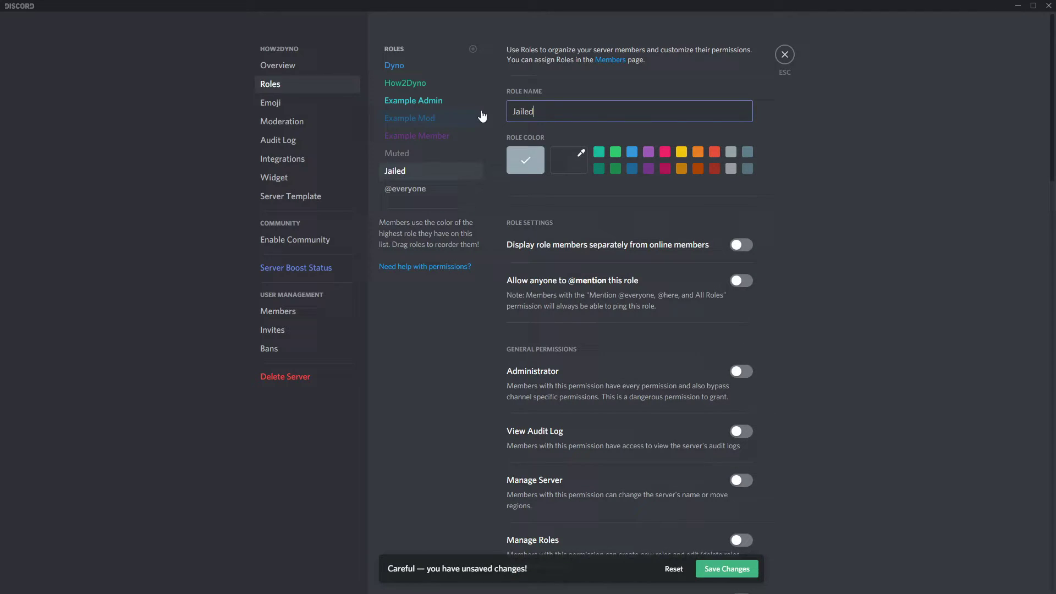
Turn off Jailed's Create Invite, Change Nickname, Read Channels, Send Messages, Embed Links, Attach Files and message-history permissions.
scroll(502, 120, "down", 3)
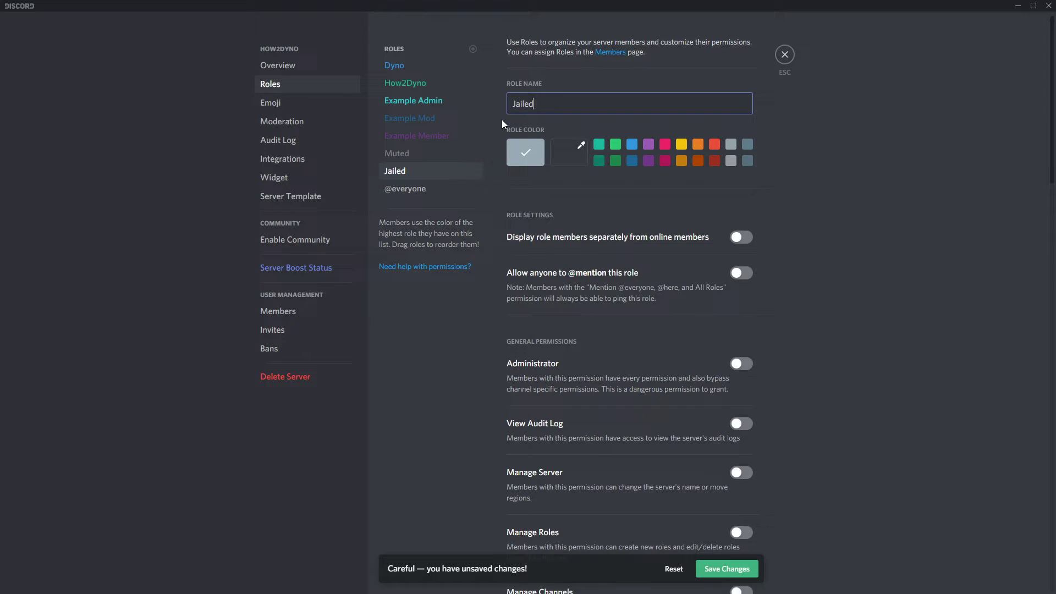
scroll(502, 120, "down", 6)
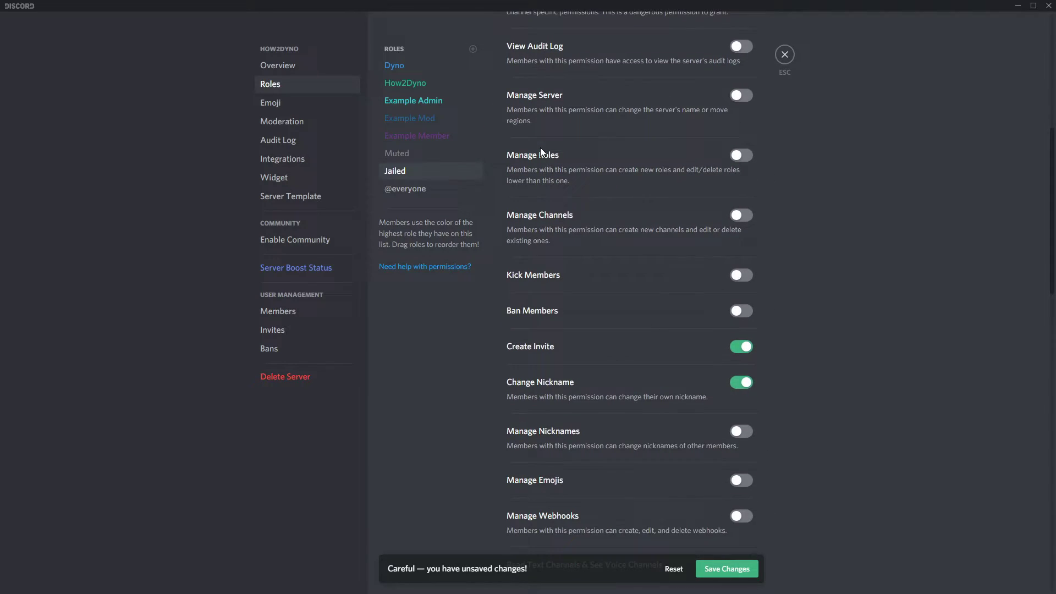
left_click(744, 237)
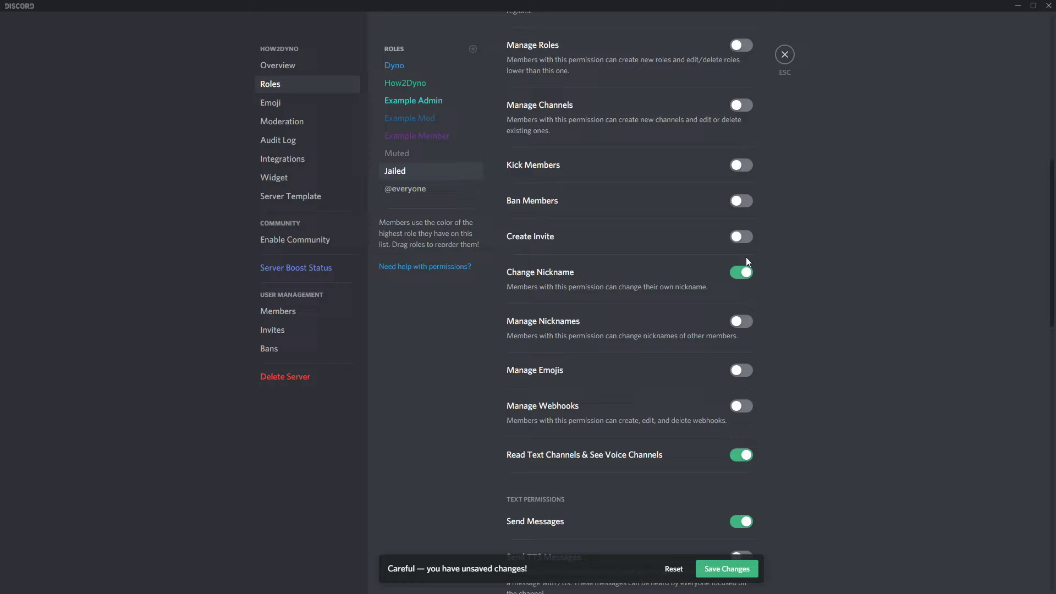
left_click(744, 272)
scroll(748, 272, "down", 3)
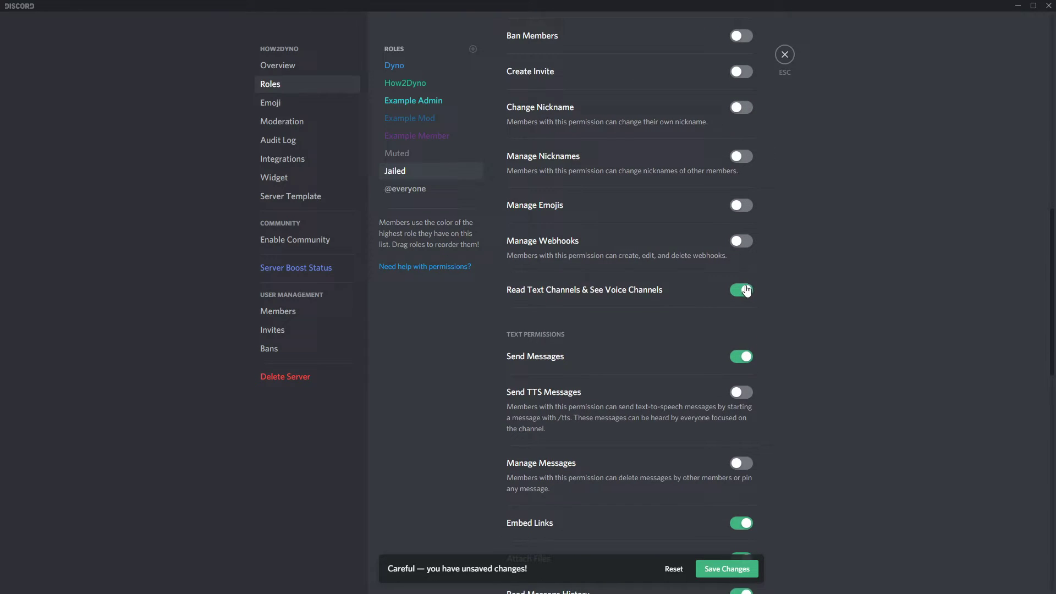
left_click(744, 290)
left_click(741, 355)
scroll(741, 347, "down", 4)
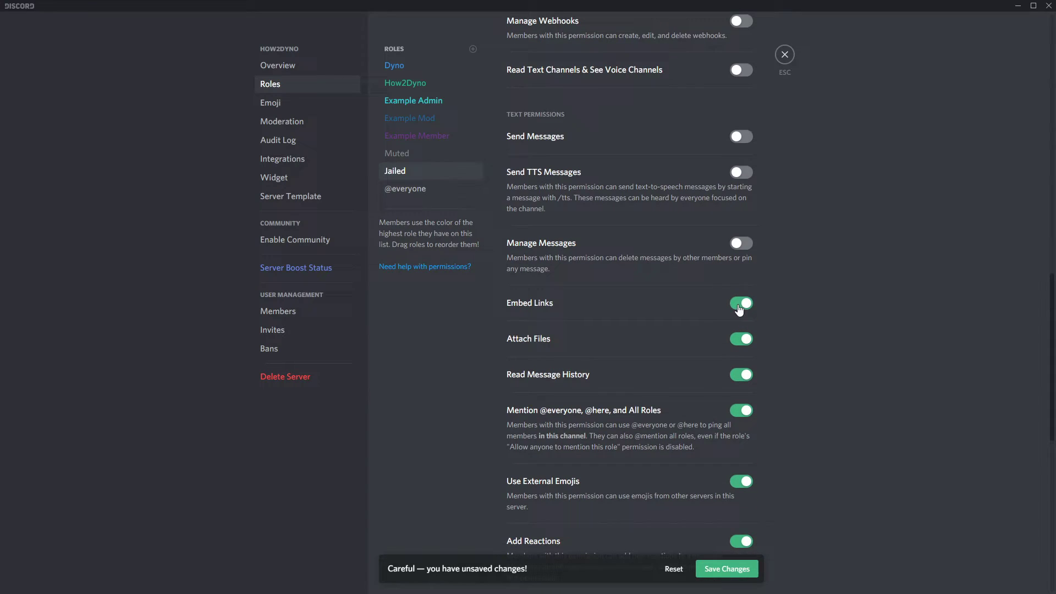
left_click(739, 306)
left_click(741, 340)
left_click(743, 377)
left_click(742, 411)
Turn off Add Reactions, Connect, Speak, Video and Use Voice Activity, then save the role.
scroll(741, 405, "down", 2)
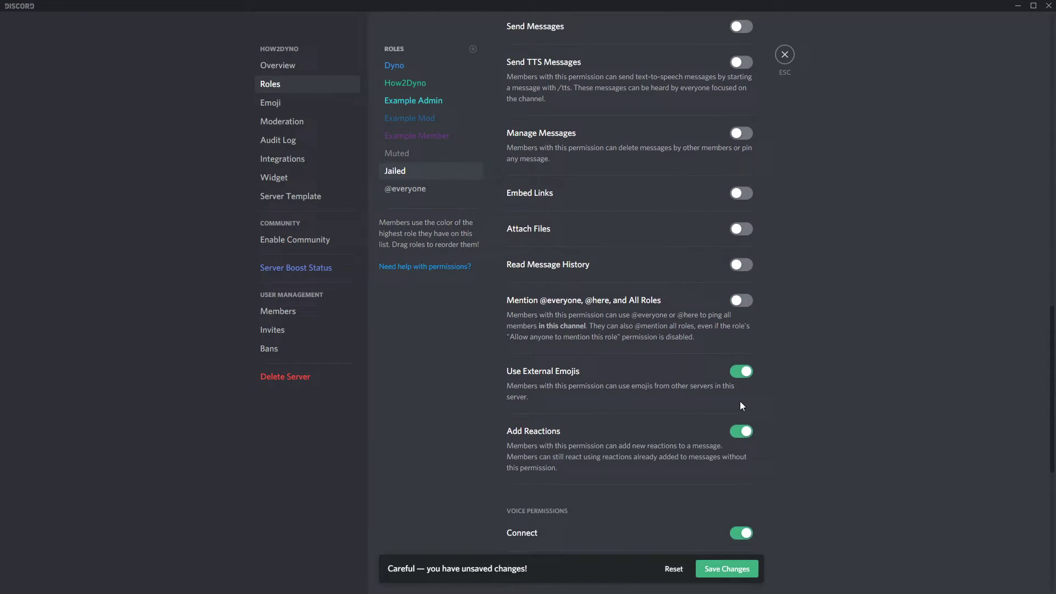
left_click(743, 431)
left_click(743, 532)
scroll(746, 528, "down", 1)
scroll(746, 527, "down", 4)
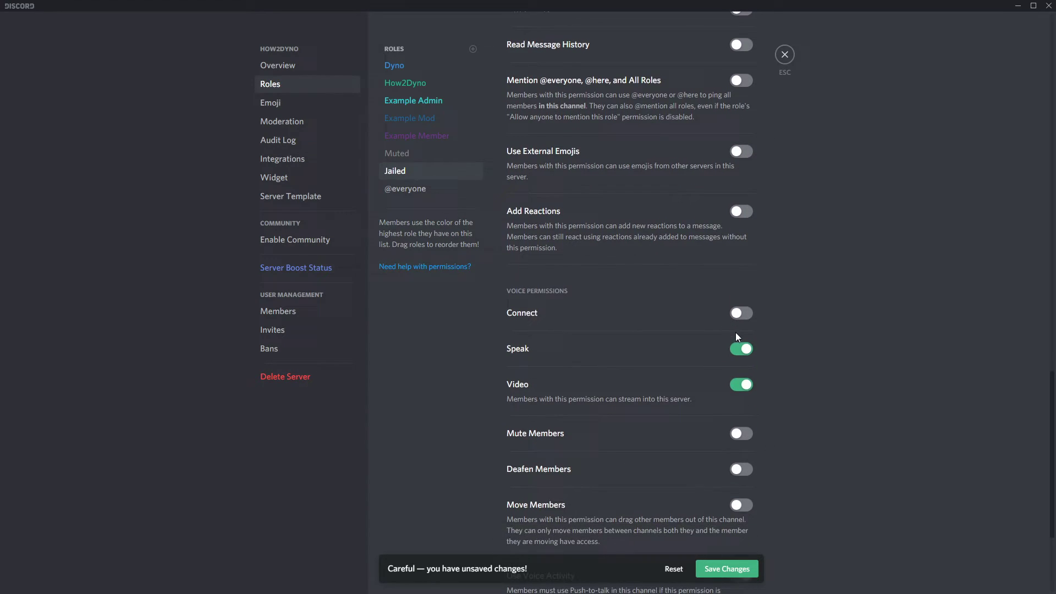
left_click(742, 348)
left_click(745, 385)
scroll(747, 387, "down", 3)
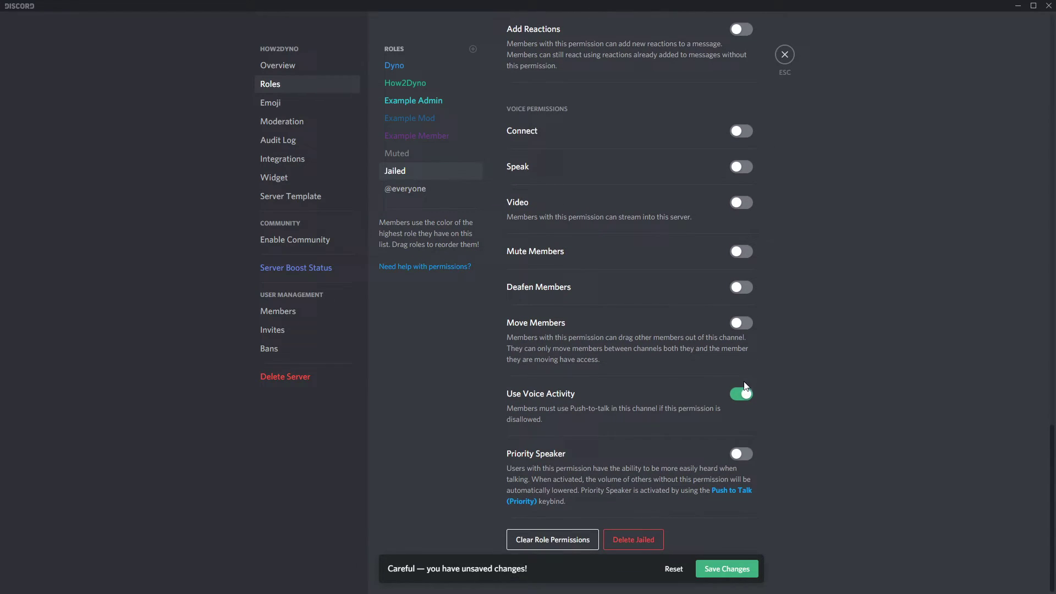
left_click(742, 395)
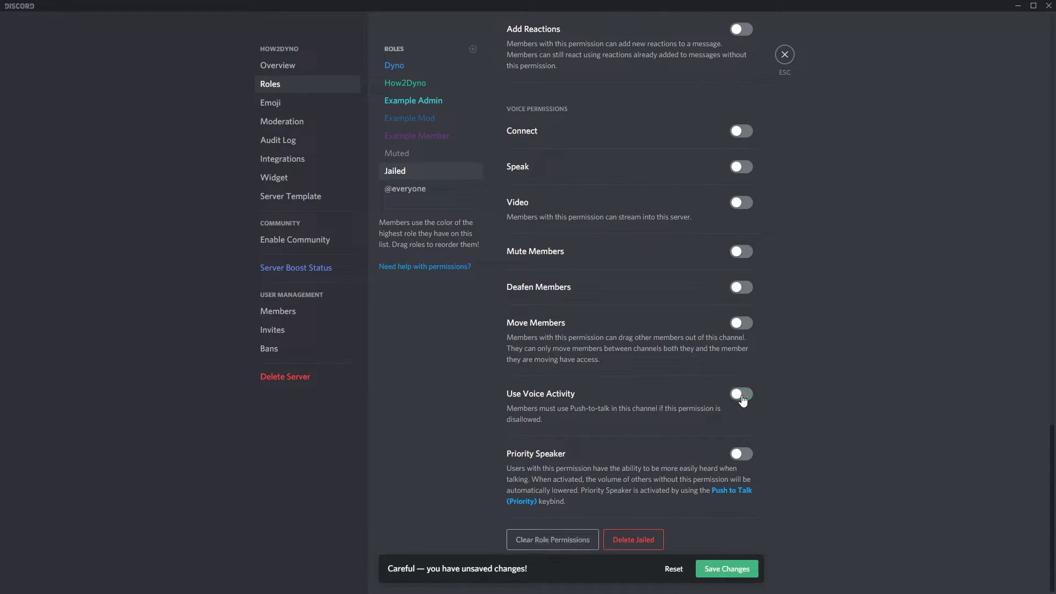
left_click(737, 569)
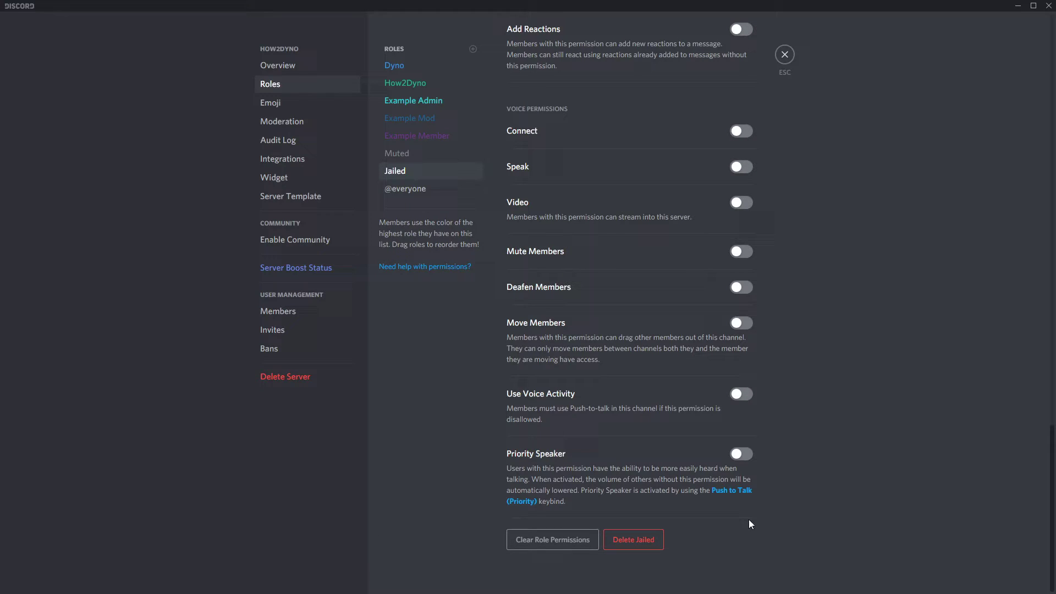
Leave server settings and open the Text Channels category's permission settings.
left_click(786, 54)
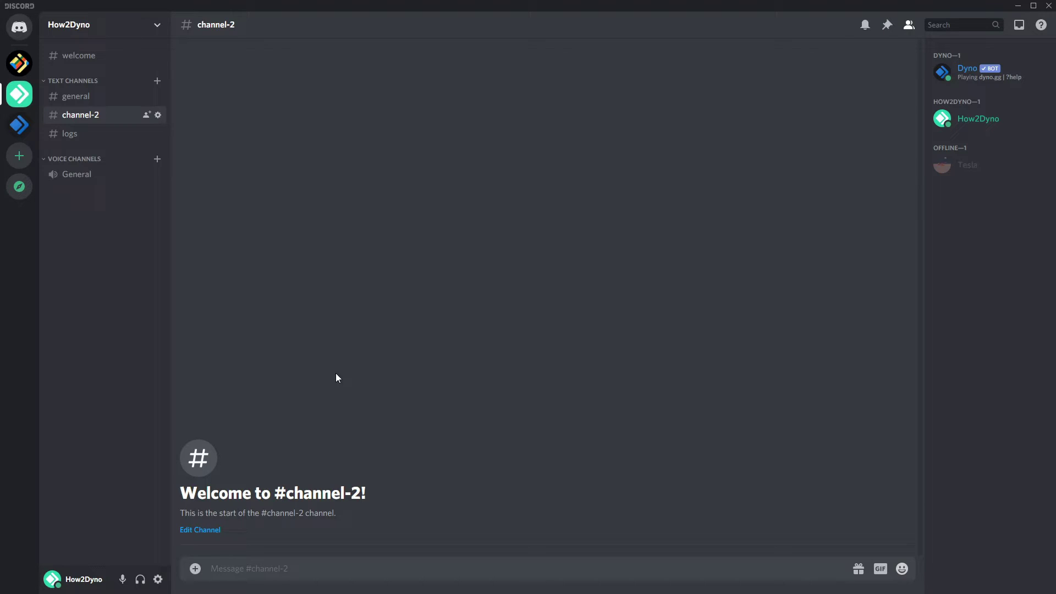
right_click(104, 77)
left_click(154, 153)
left_click(263, 88)
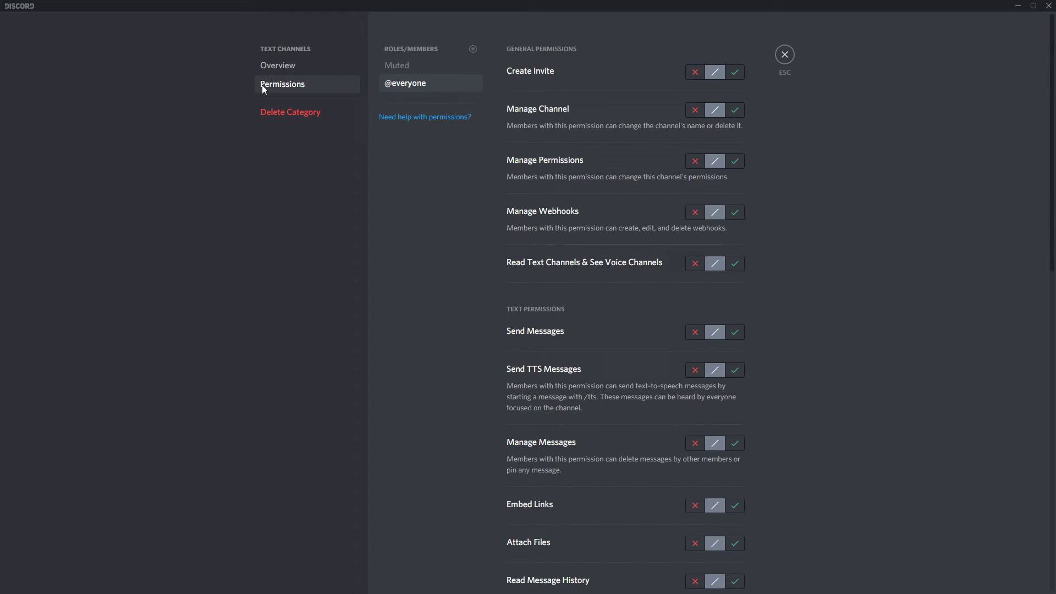
Add the Jailed role, deny it Read Text Channels, save, and return to channel-2.
left_click(472, 49)
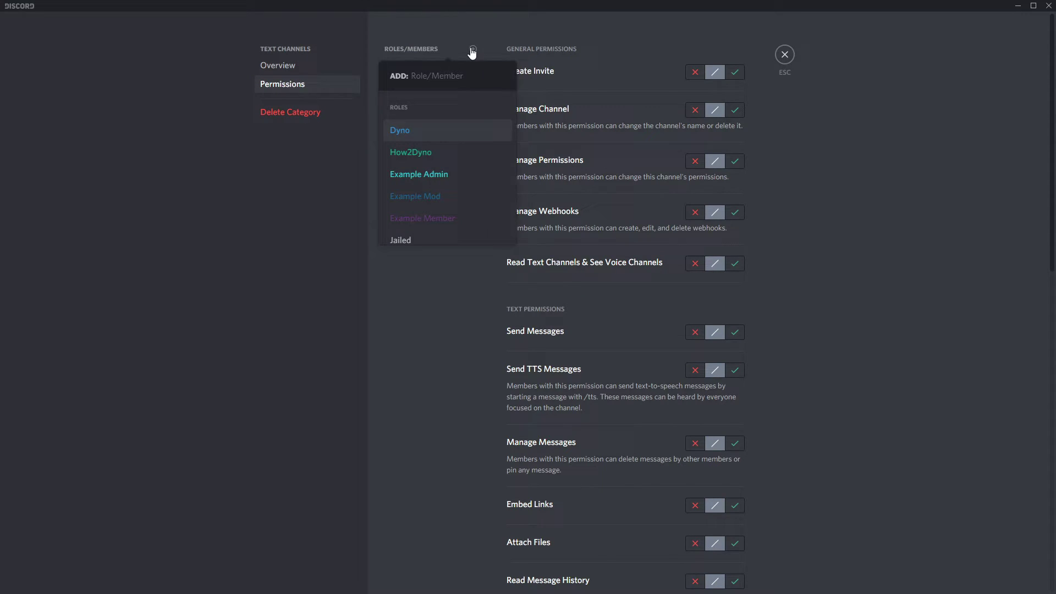
type("Jaile")
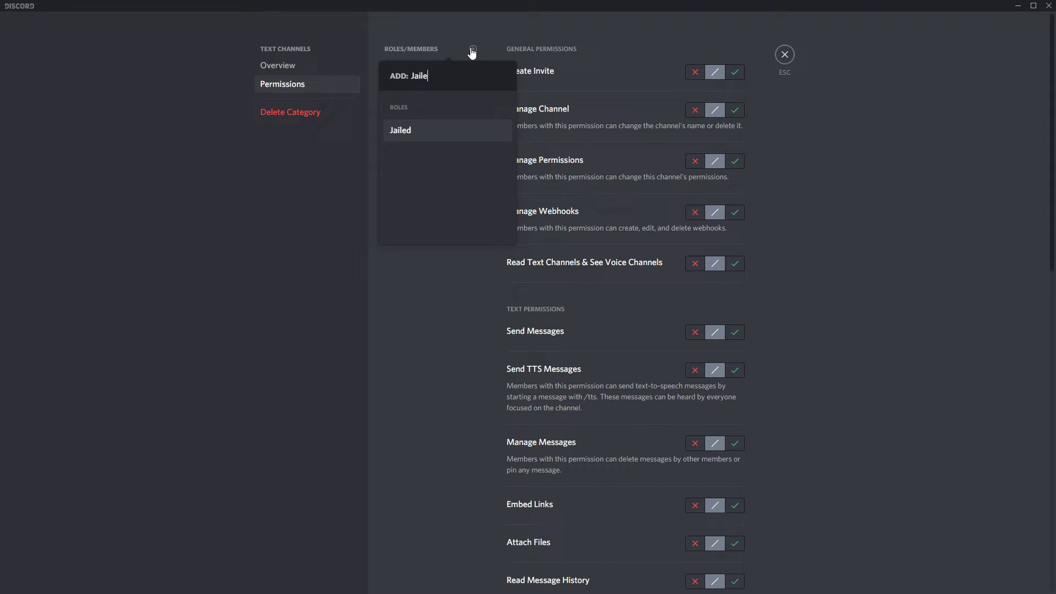
left_click(456, 129)
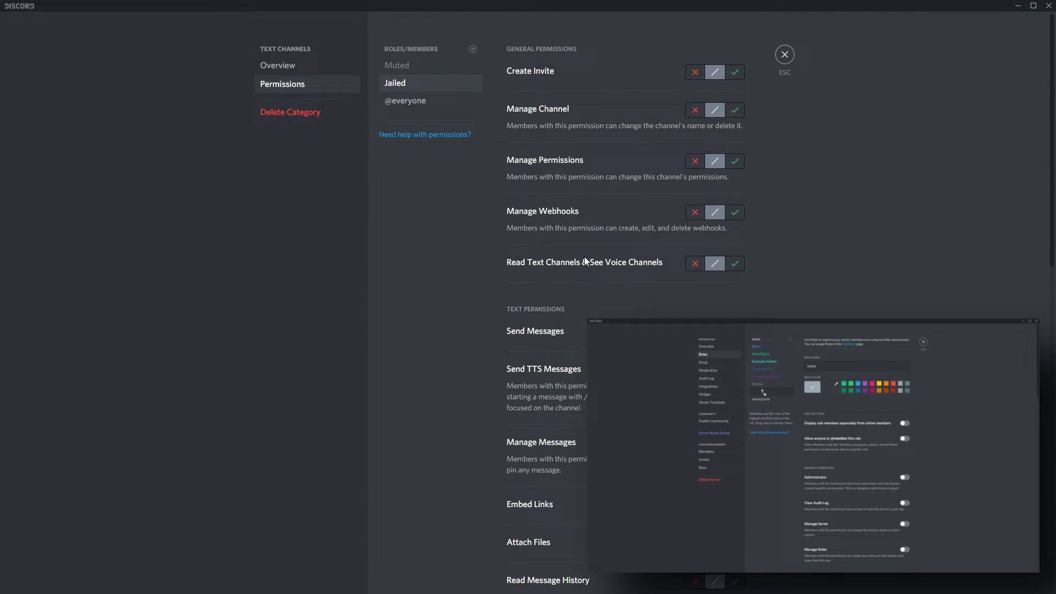
scroll(615, 303, "down", 1)
left_click(695, 209)
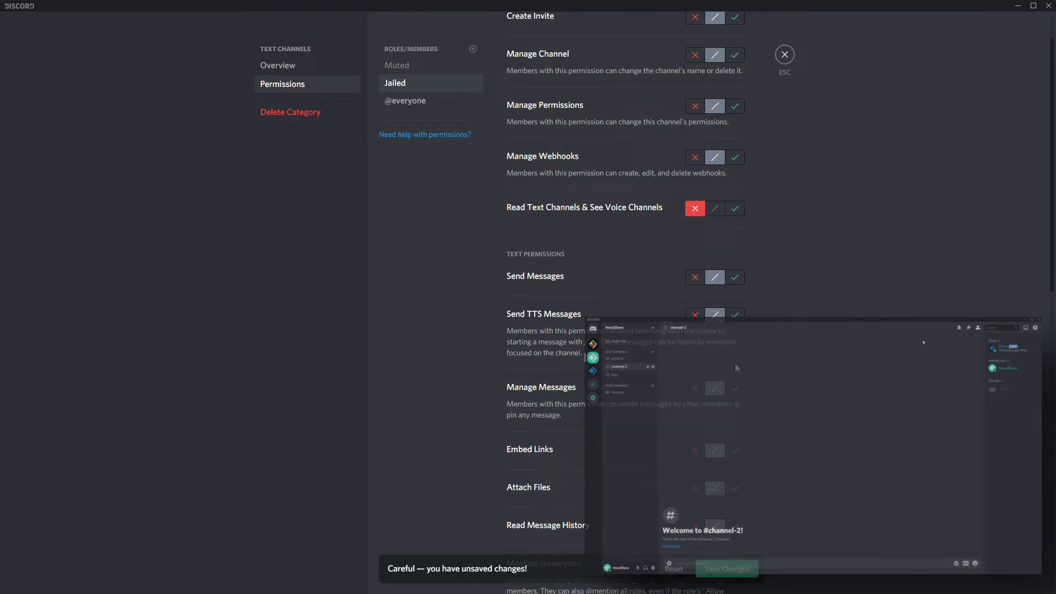
left_click(731, 569)
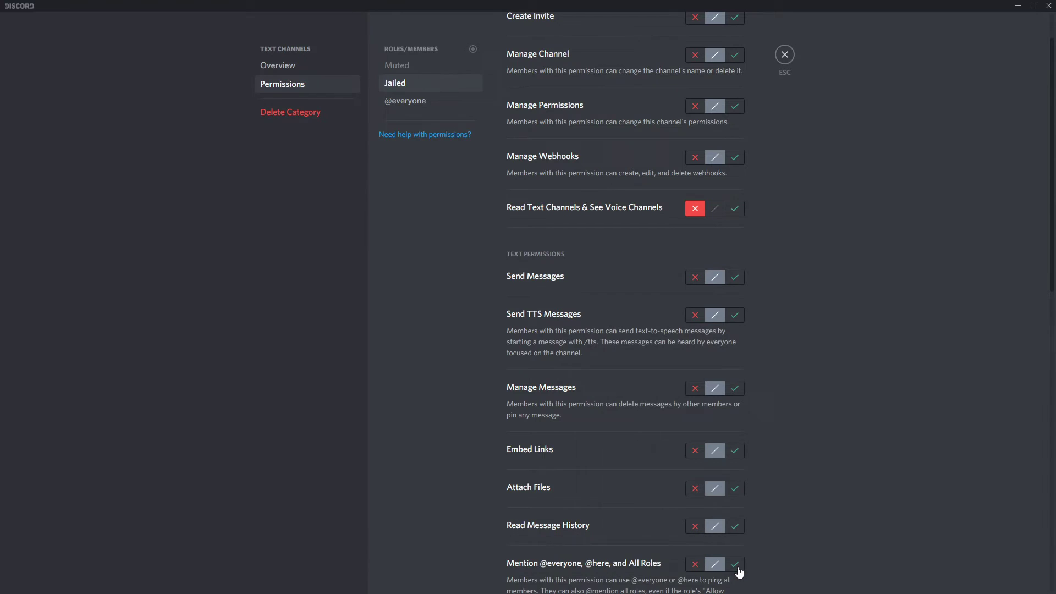
left_click(788, 60)
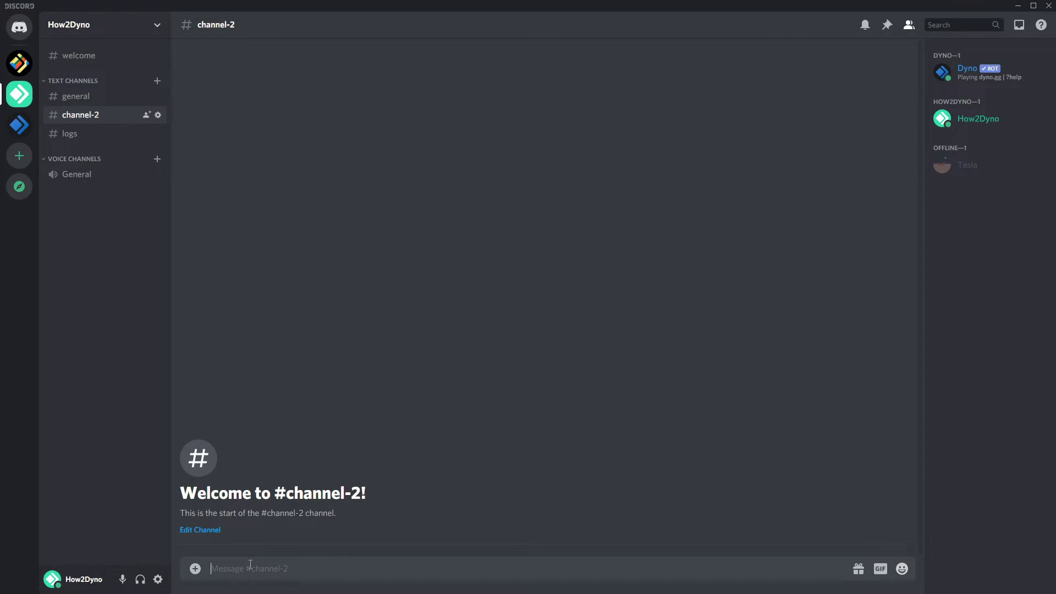
Send '?jail' mentioning the test member and confirm their profile shows the Jailed role.
type("?jail @")
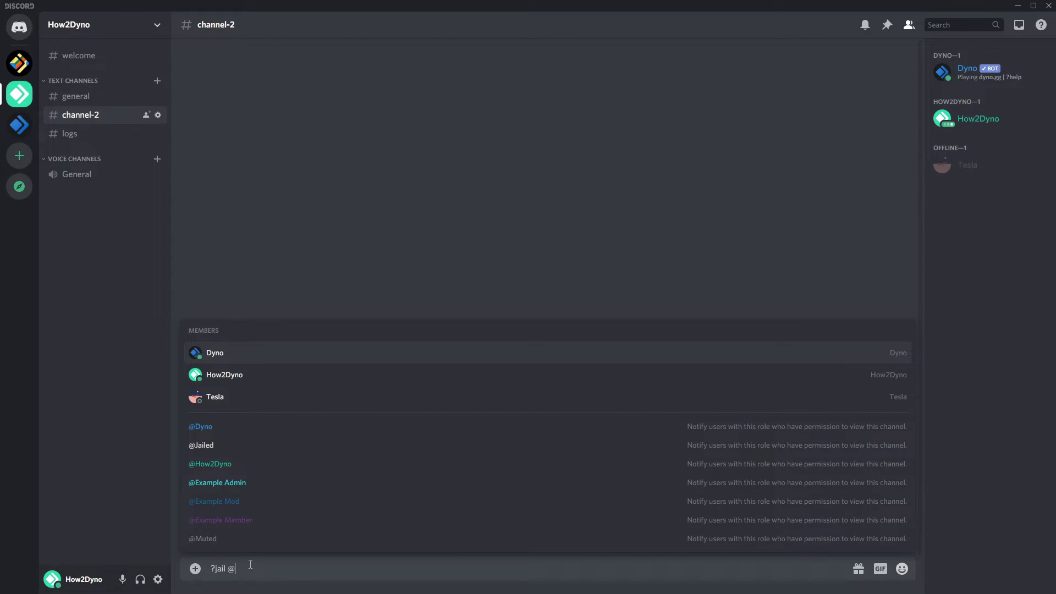
key("Down")
key("Down")
key("Return")
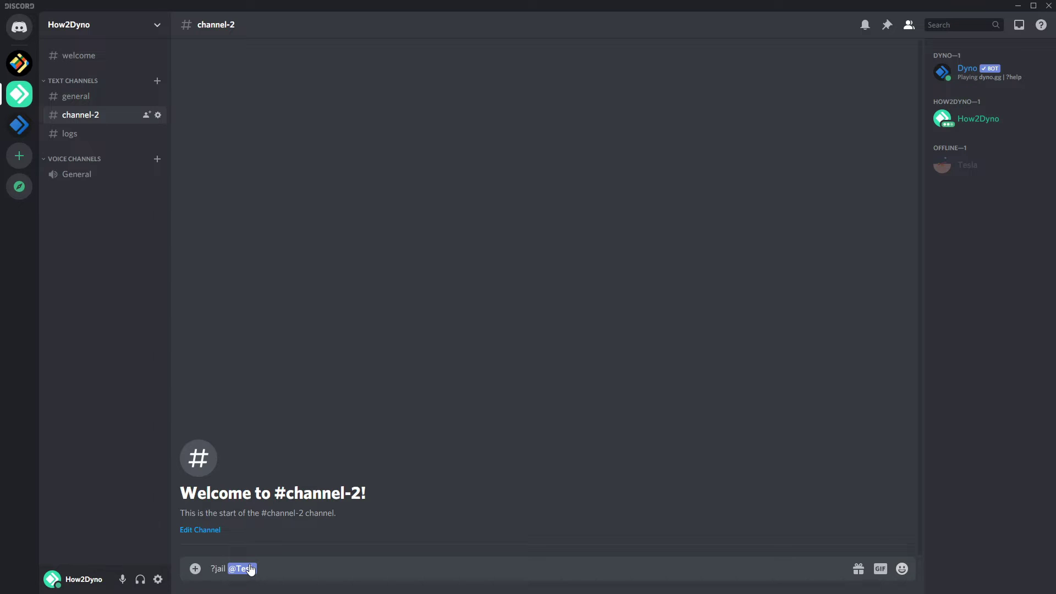
type("2")
key("Return")
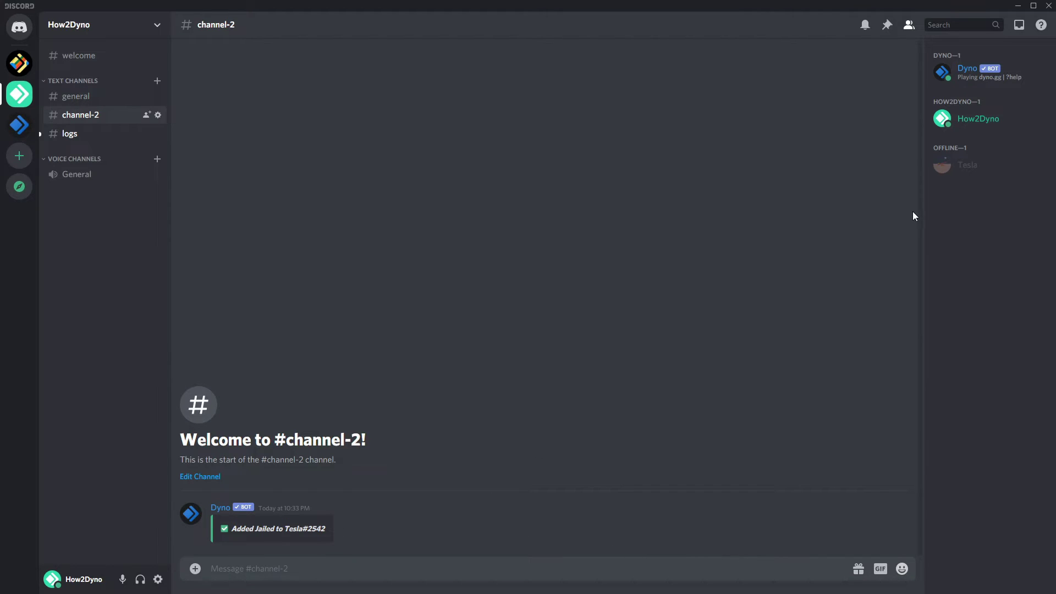
left_click(958, 168)
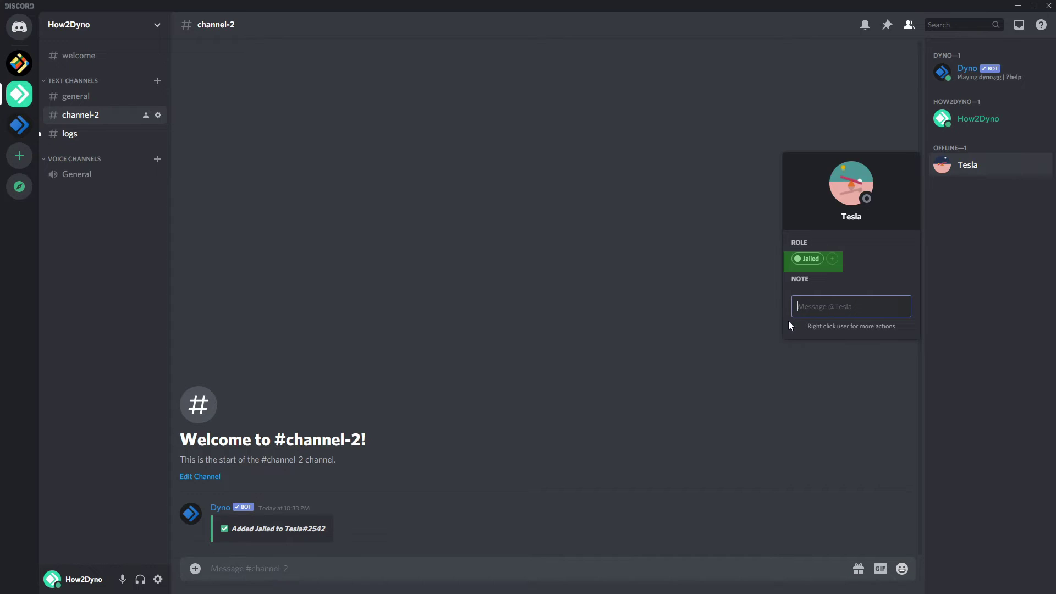
left_click(626, 566)
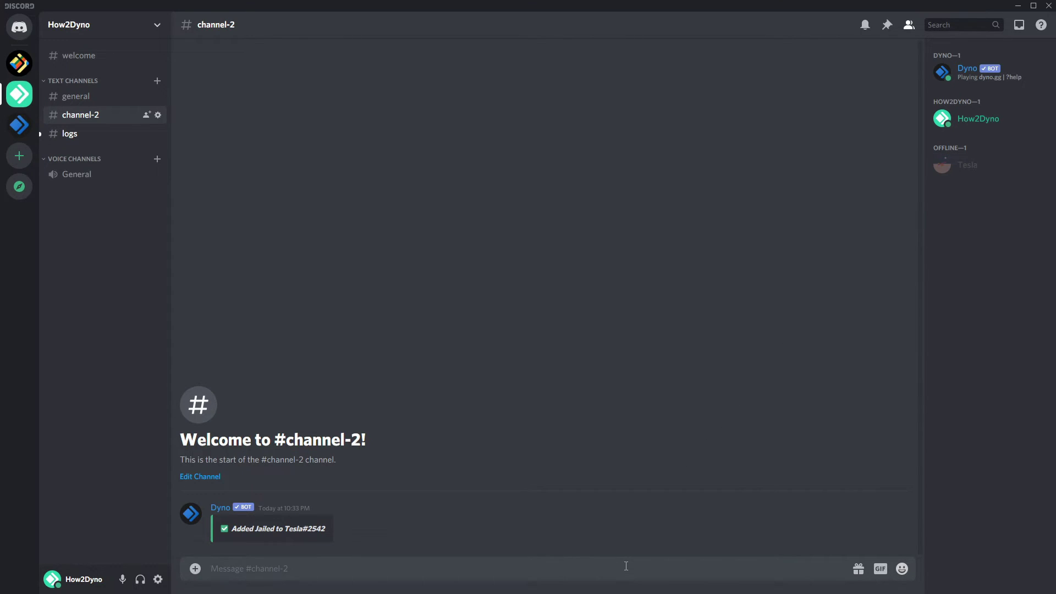
Send '?unjail' mentioning the test member and confirm the Jailed role is gone.
type("?unjail @te")
key("Tab")
key("Return")
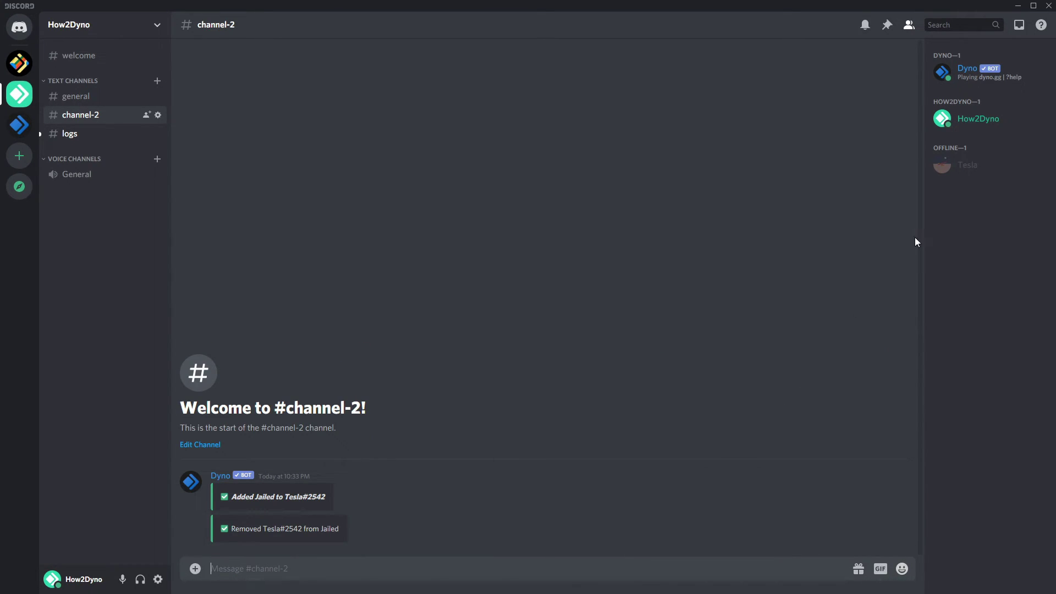
left_click(958, 164)
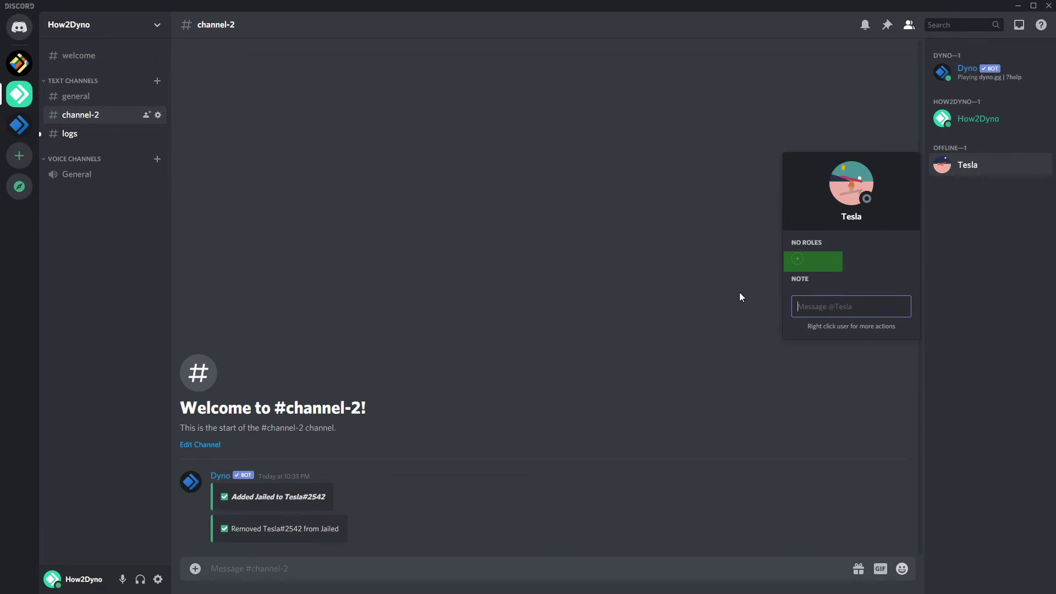
left_click(624, 362)
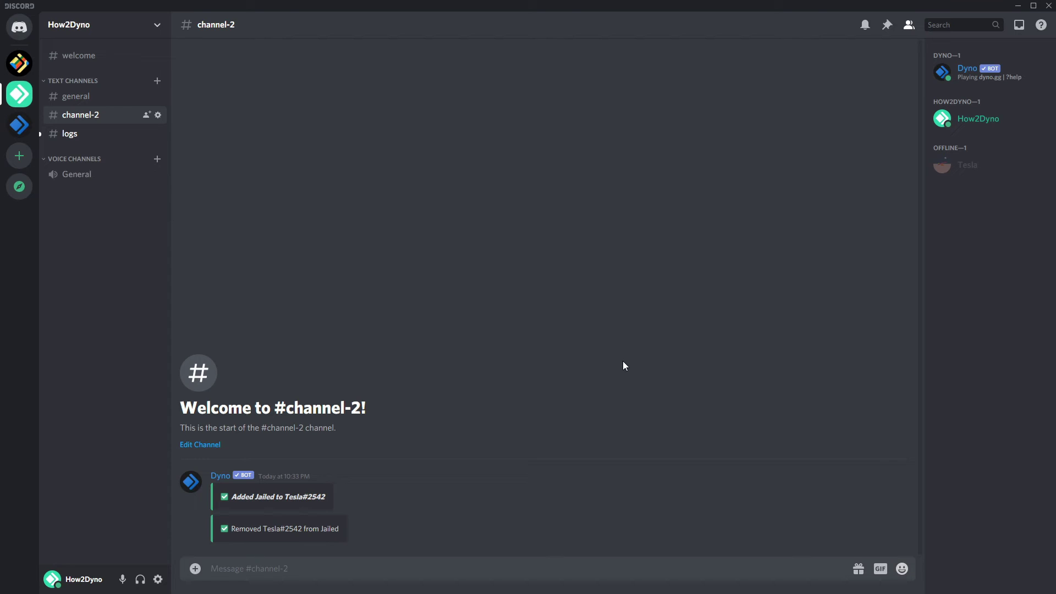